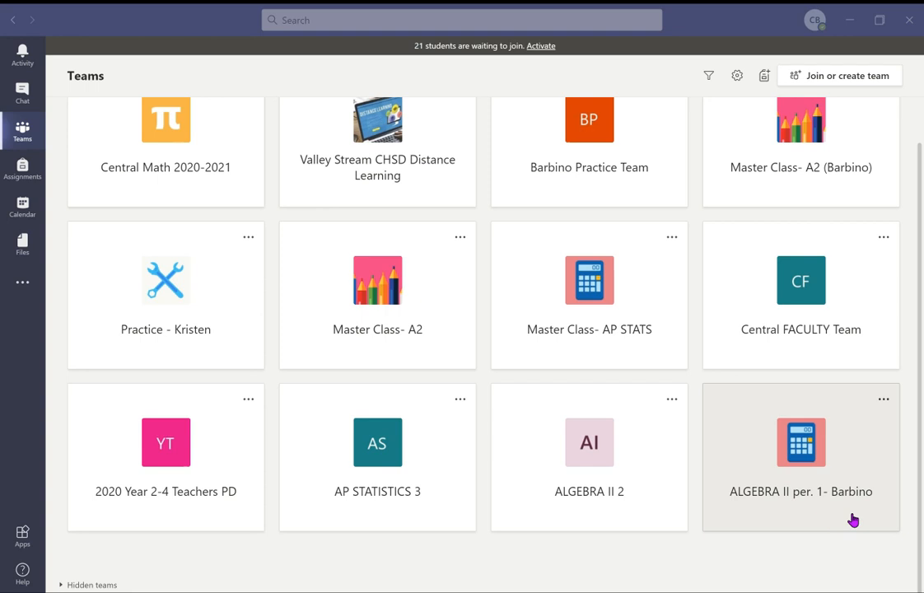
In the ALGEBRA II per. 1 team, start setting up a blank OneNote Class Notebook and proceed to the student section setup
left_click(830, 456)
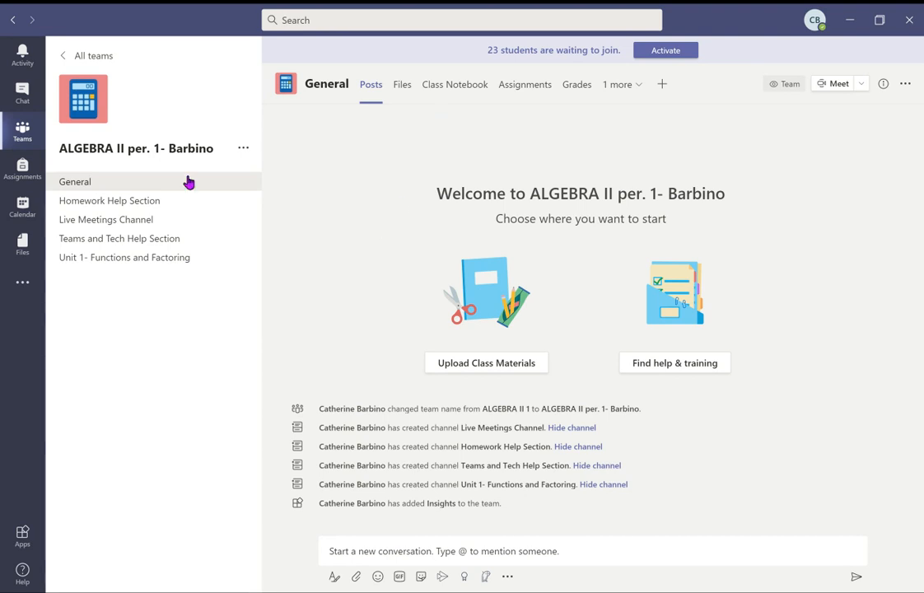
left_click(449, 89)
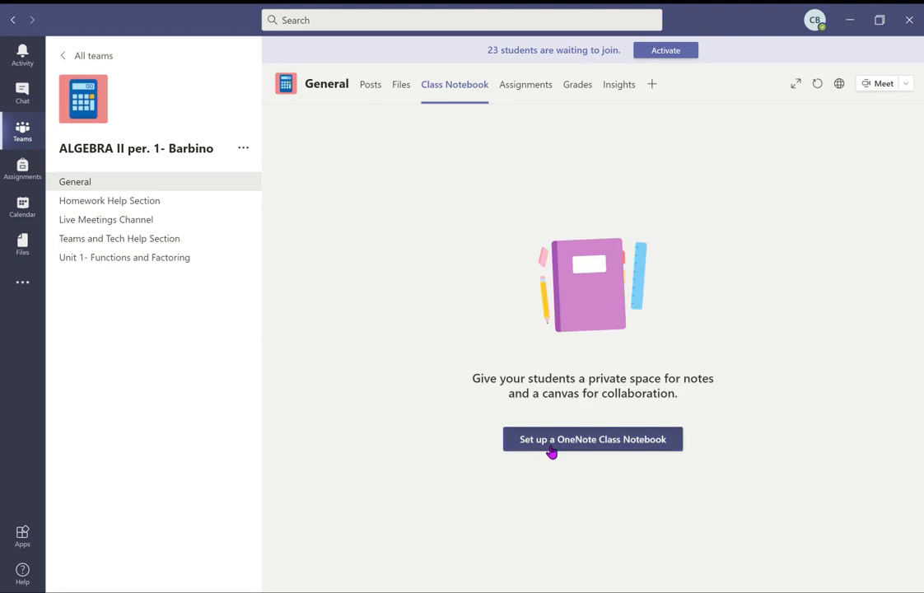
left_click(551, 452)
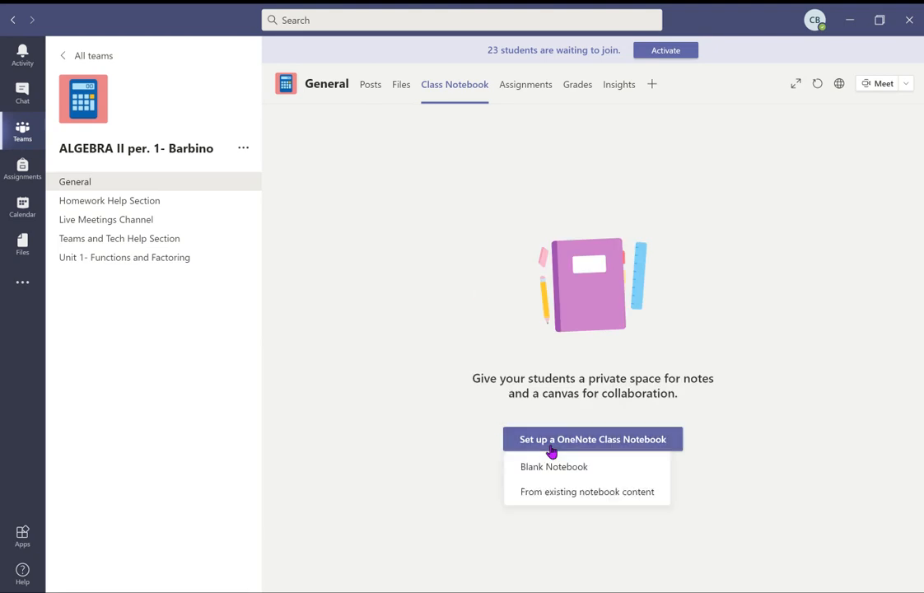
left_click(653, 480)
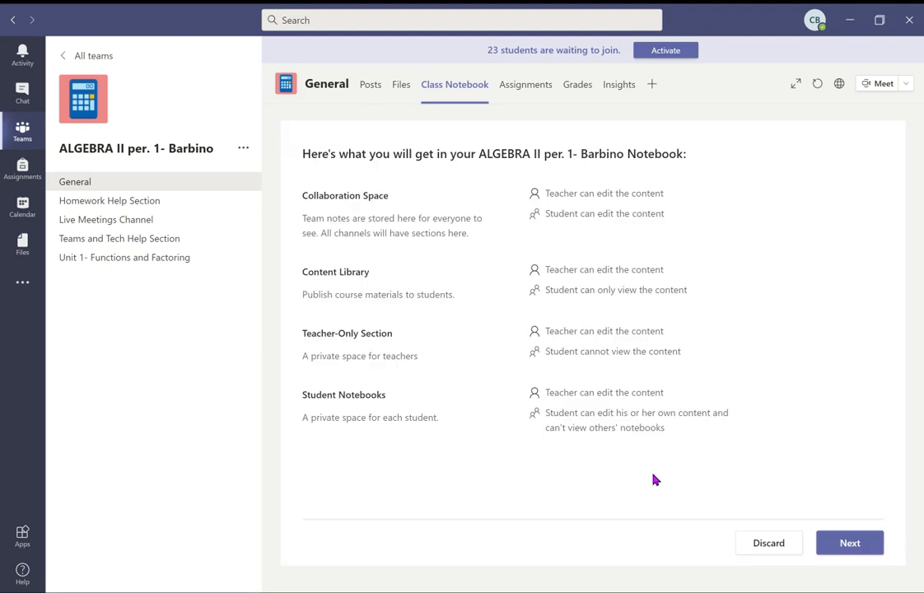
left_click(856, 548)
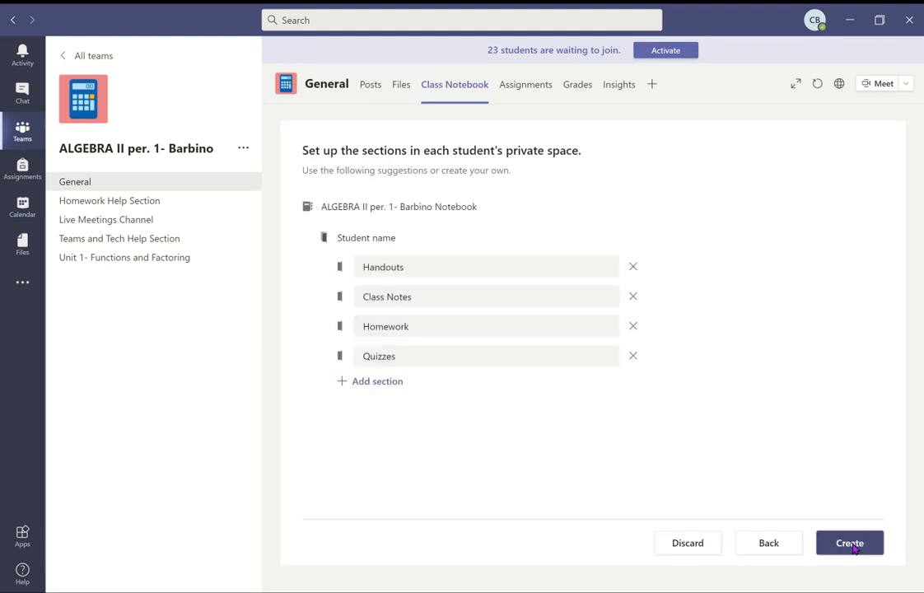
Remove the suggested Handouts, Class Notes, Homework and Quizzes sections from the students' private space and create the notebook
left_click(634, 268)
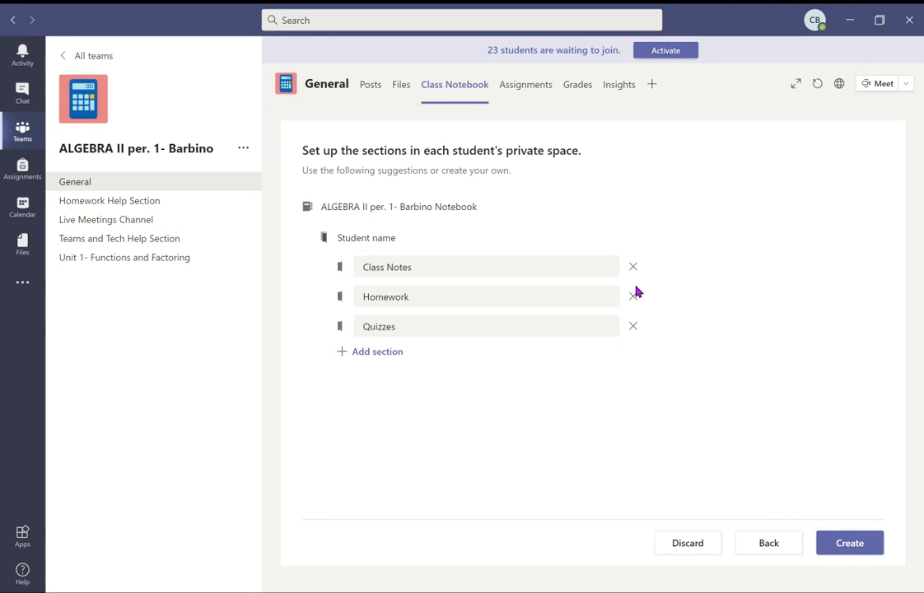
left_click(634, 268)
left_click(634, 268)
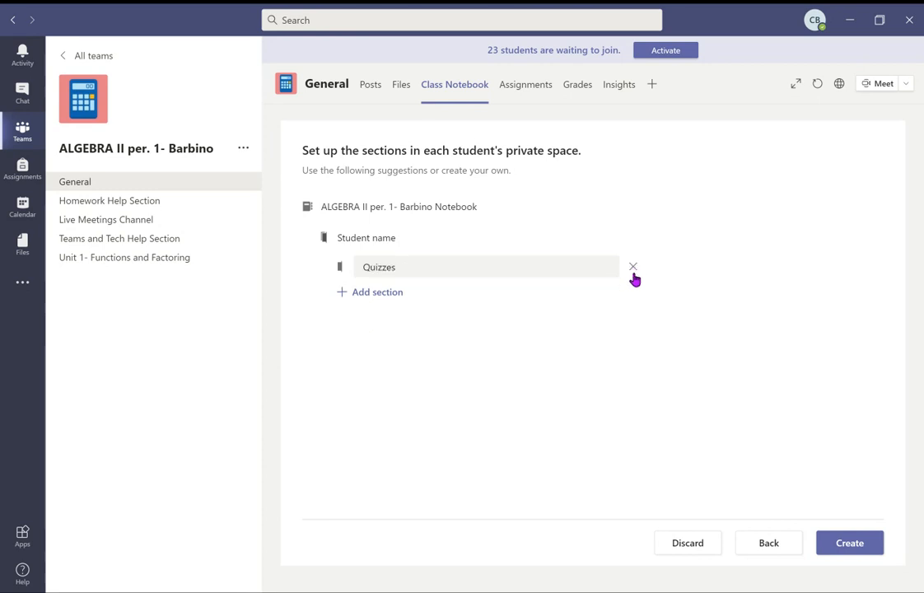
left_click(634, 268)
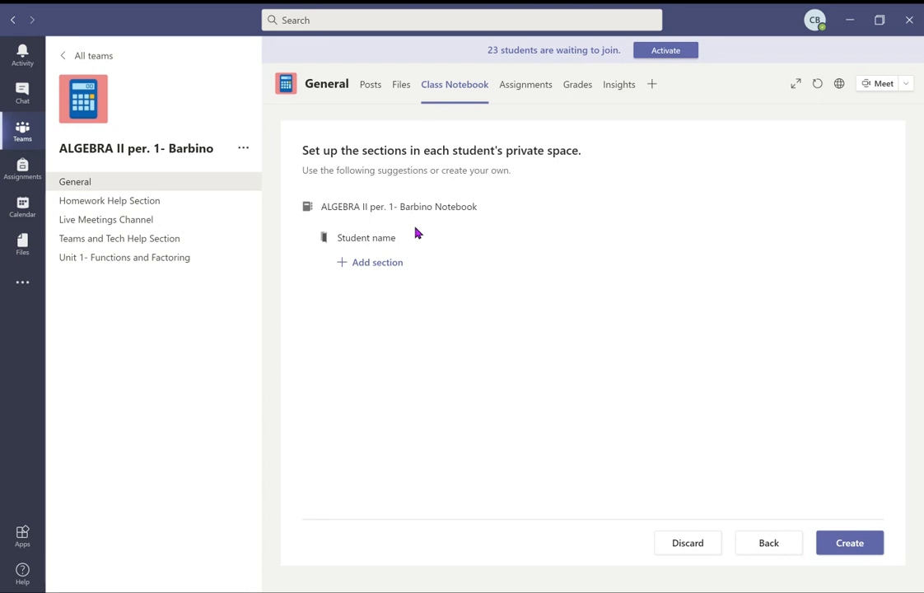
left_click(851, 547)
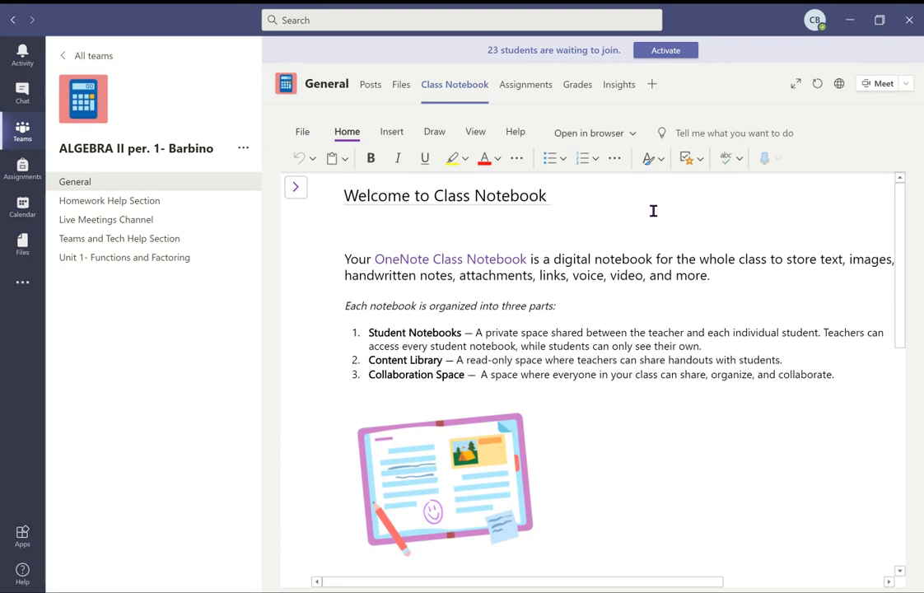
left_click(628, 139)
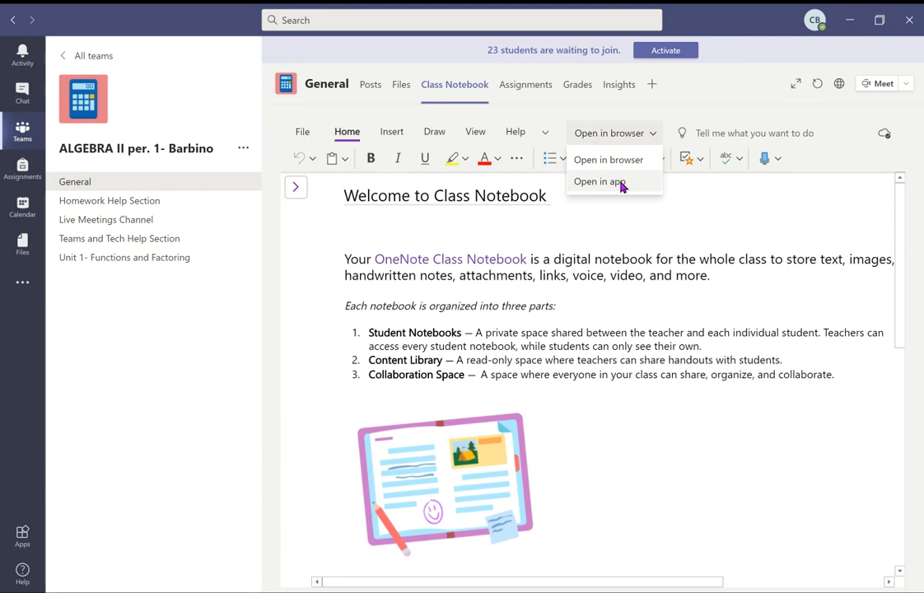
left_click(712, 219)
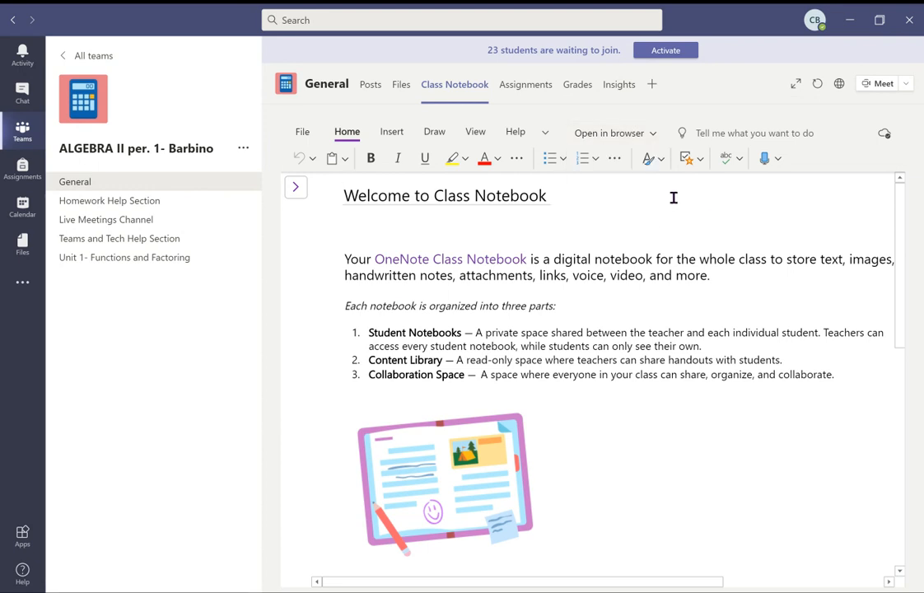
Start distributing a new section group to the students and name it "Unit 1- Functions and Factoring"
left_click(532, 136)
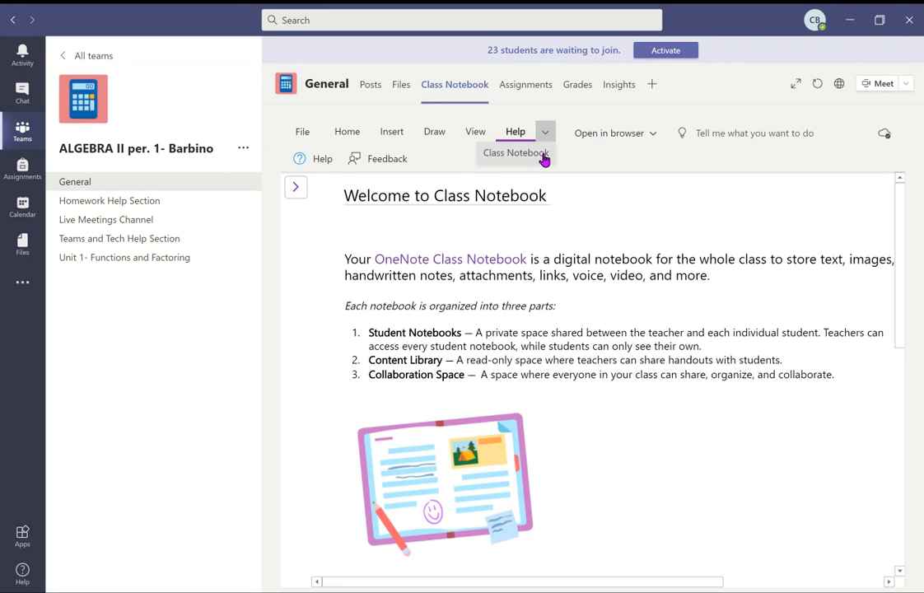
left_click(543, 156)
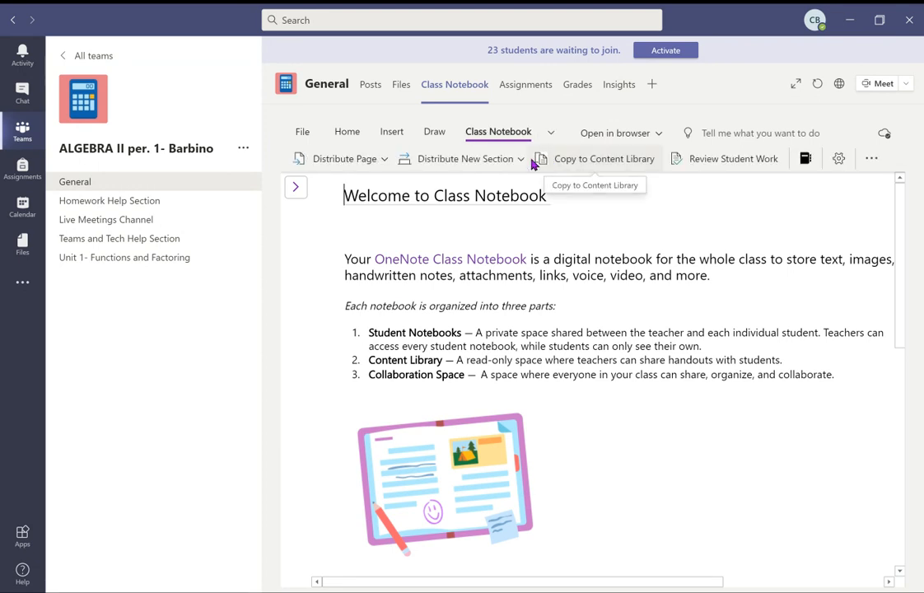
left_click(509, 163)
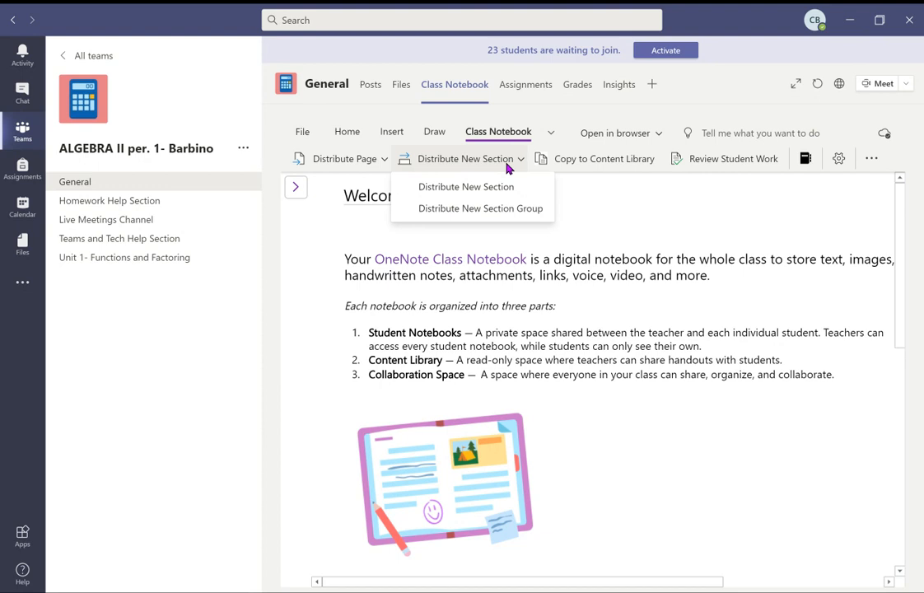
left_click(511, 210)
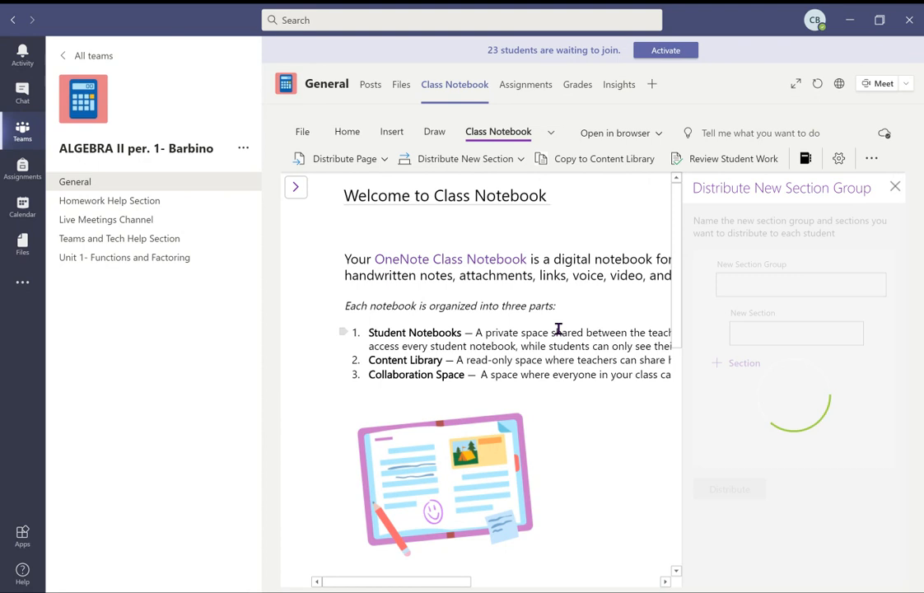
left_click(764, 280)
type("U")
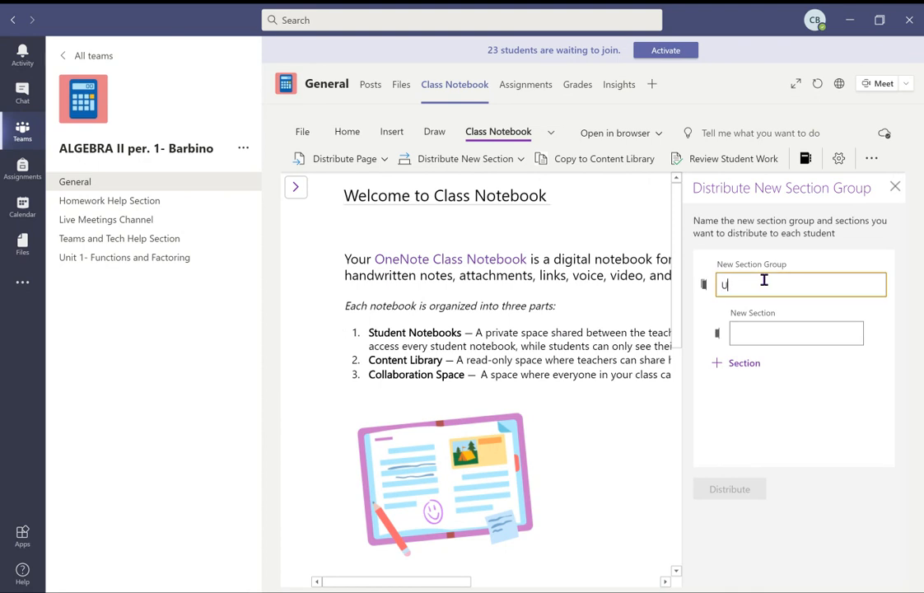
type("nit 1- Functions and Factoring")
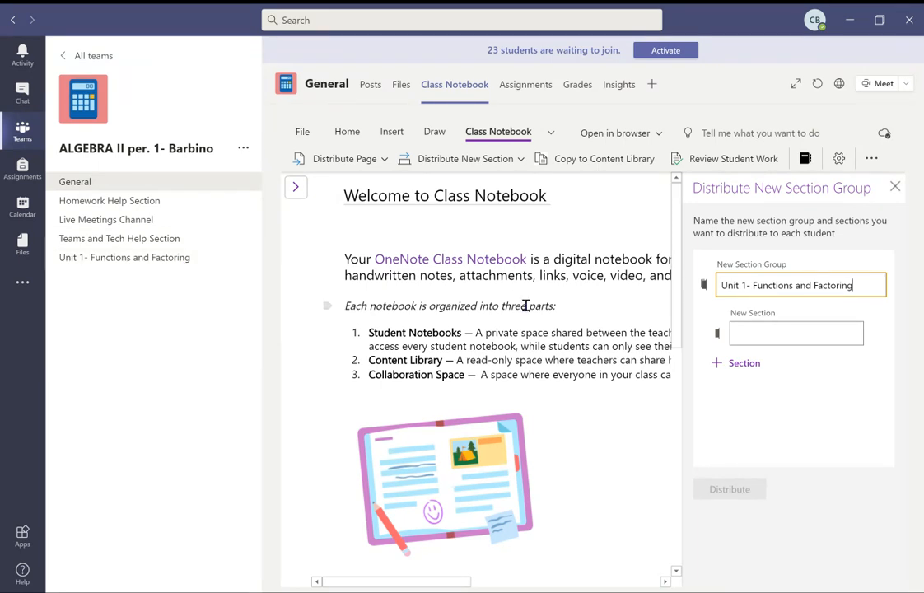
Add the sections "Classwork", "Homework" and "Printed Class Notes or Answer Keys" to the group and distribute it to the students
left_click(812, 328)
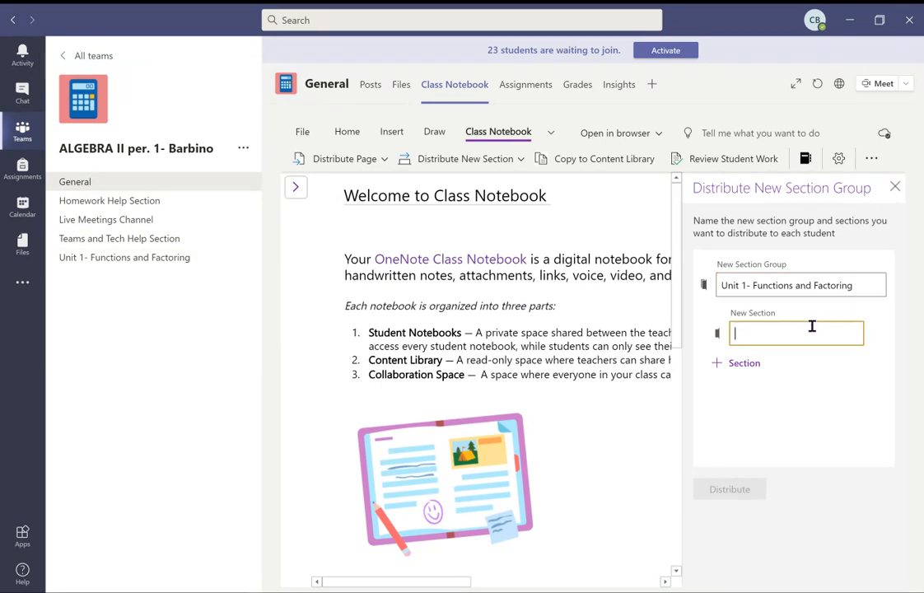
type("Classwork")
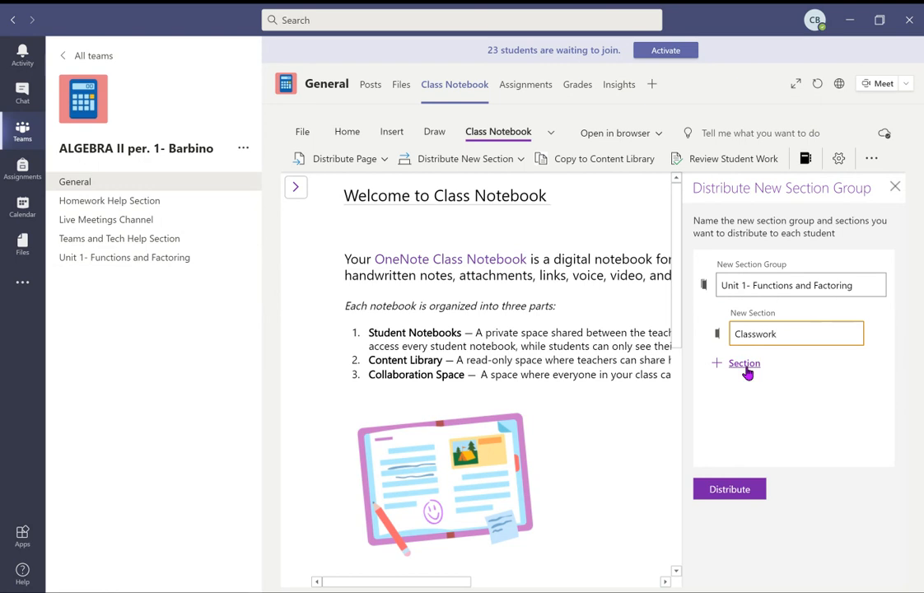
left_click(747, 370)
type("Homework")
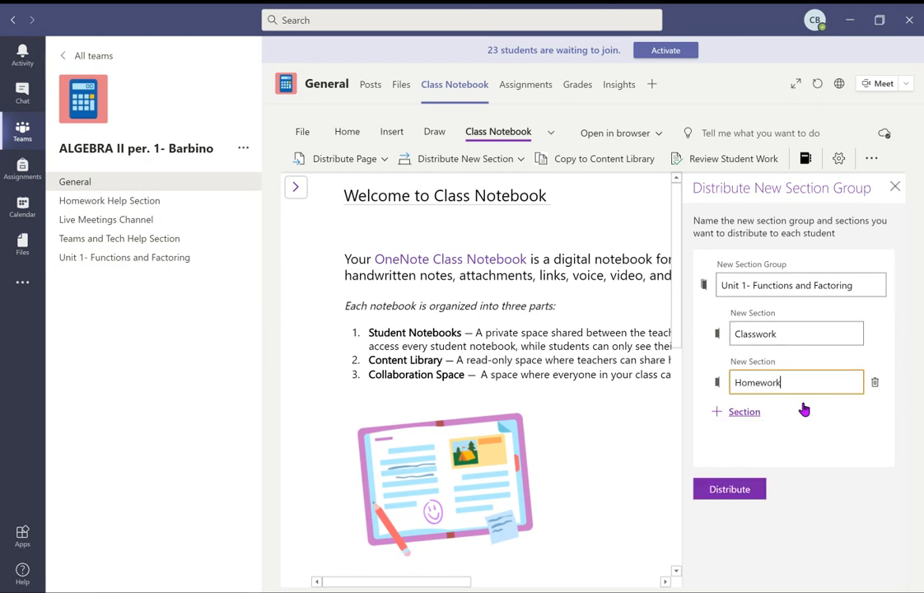
left_click(743, 412)
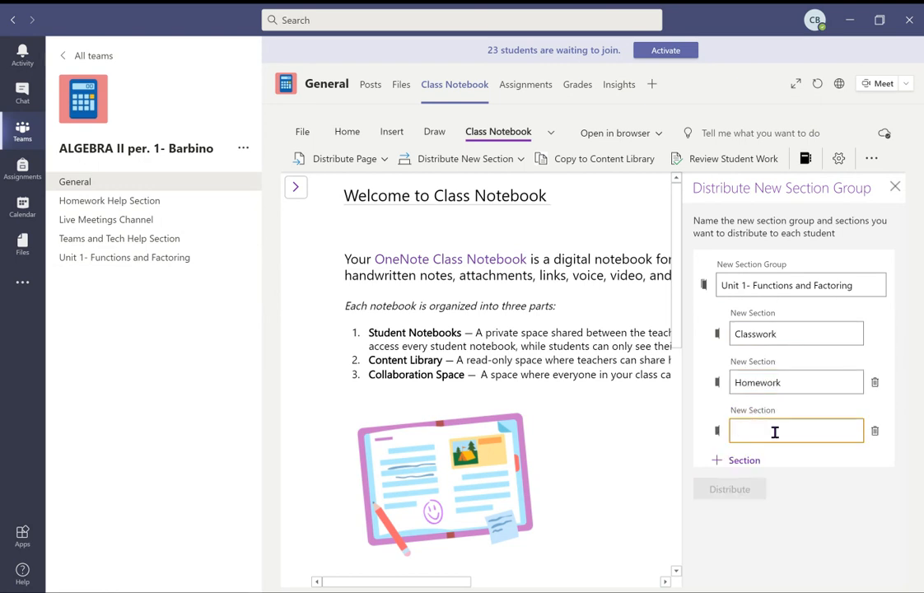
type("Printed Class")
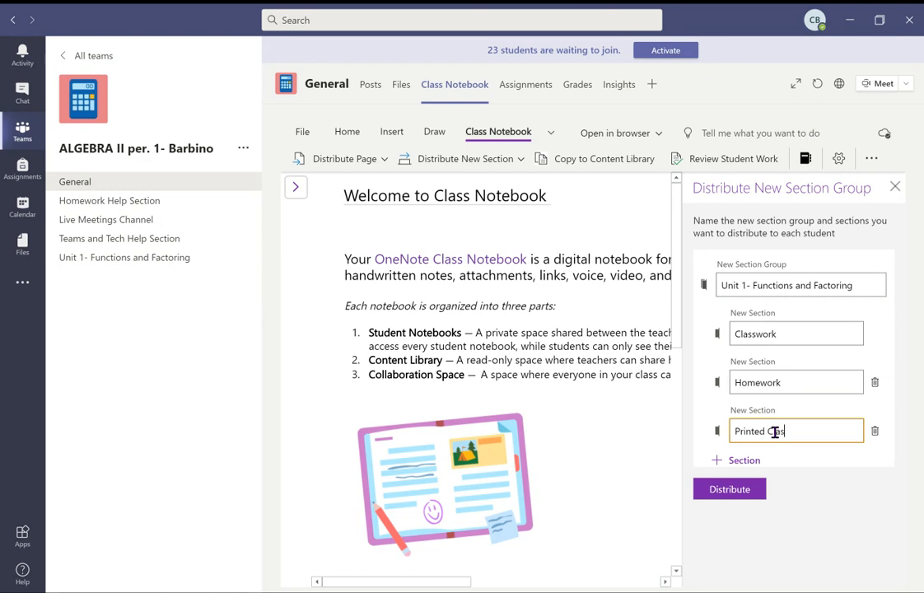
type(" Notes or Answer Keys")
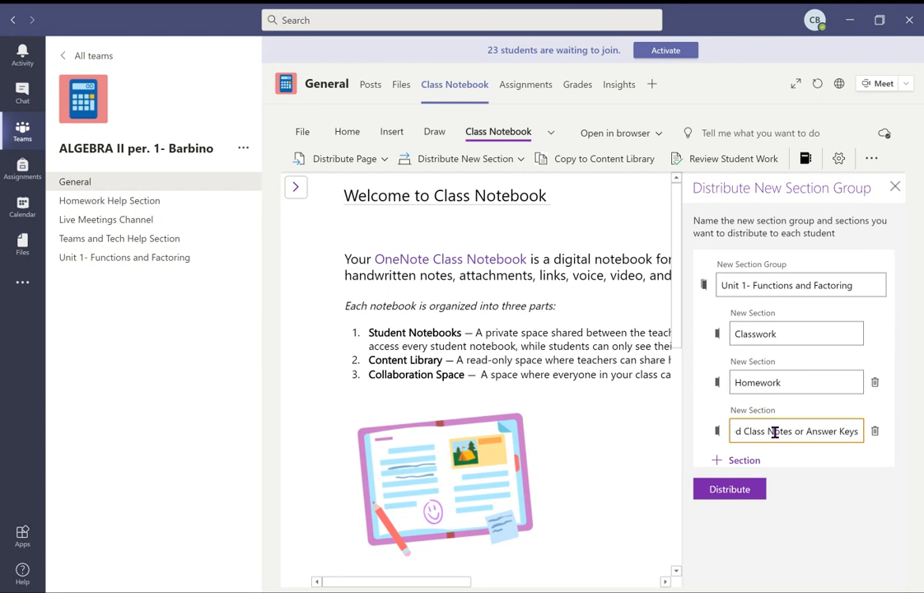
left_click(743, 488)
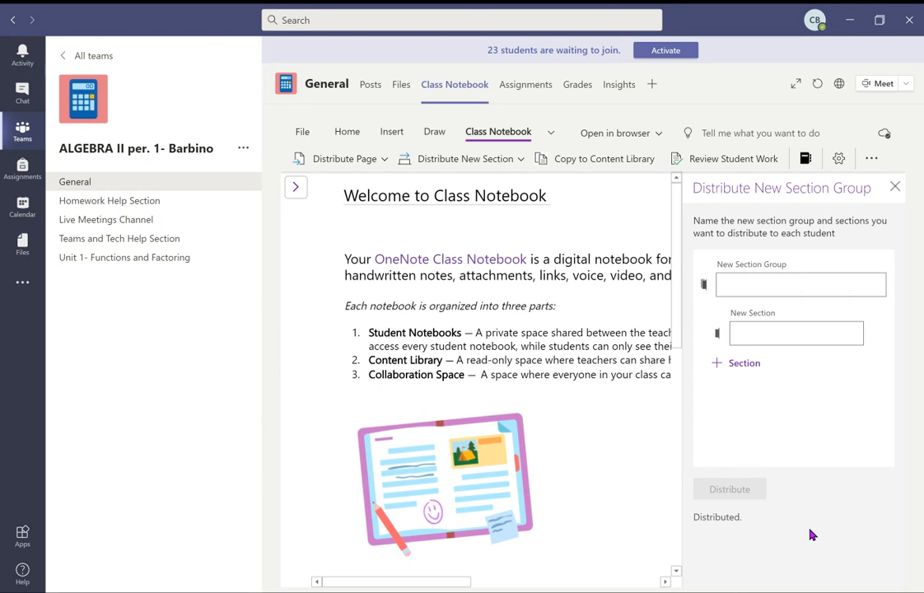
left_click(894, 188)
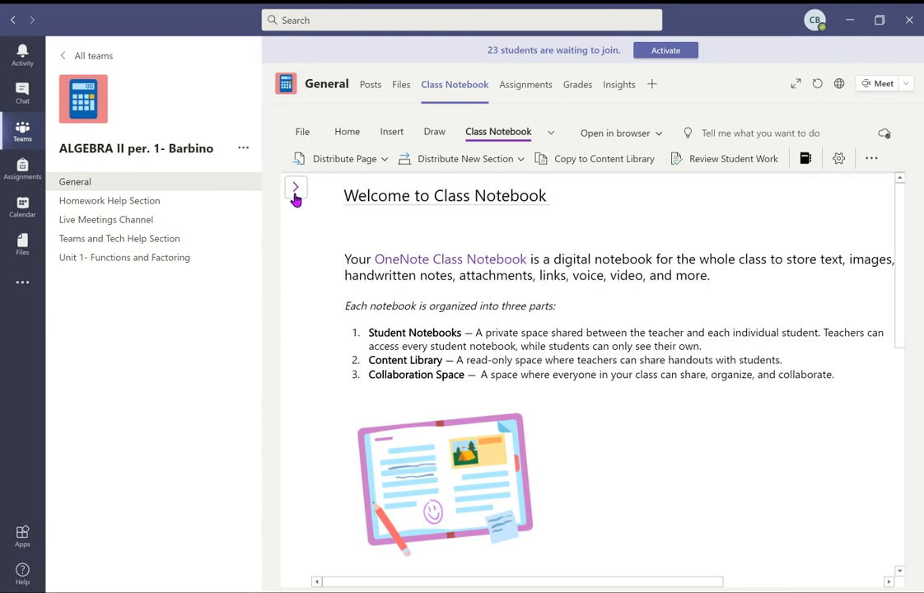
Show the notebook's section list and look inside the Collaboration Space and Teacher Only groups
left_click(296, 196)
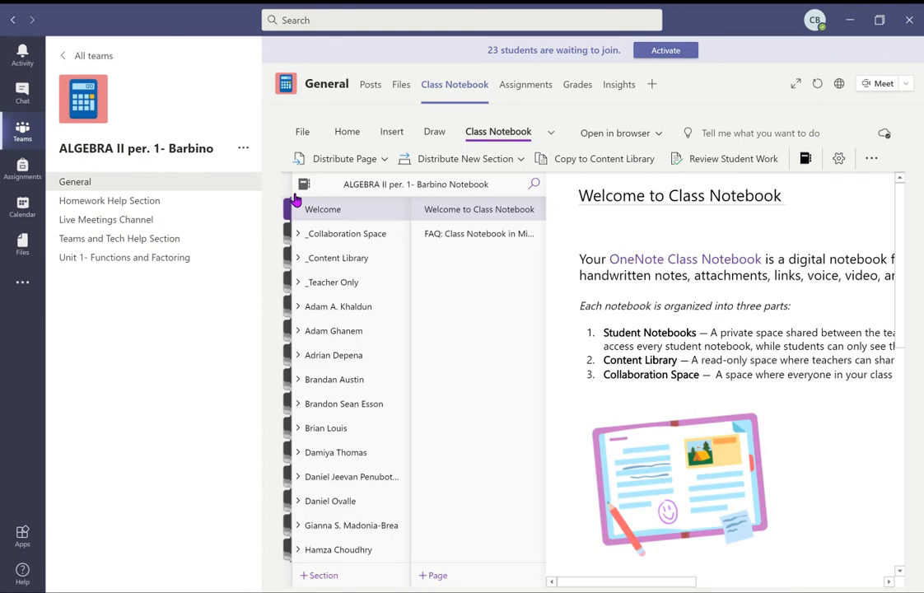
left_click(355, 241)
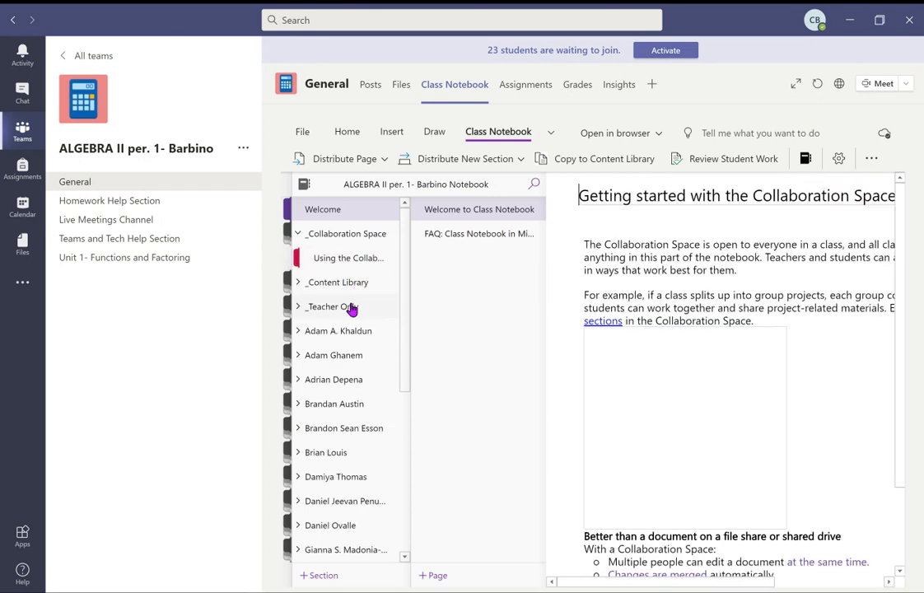
left_click(354, 308)
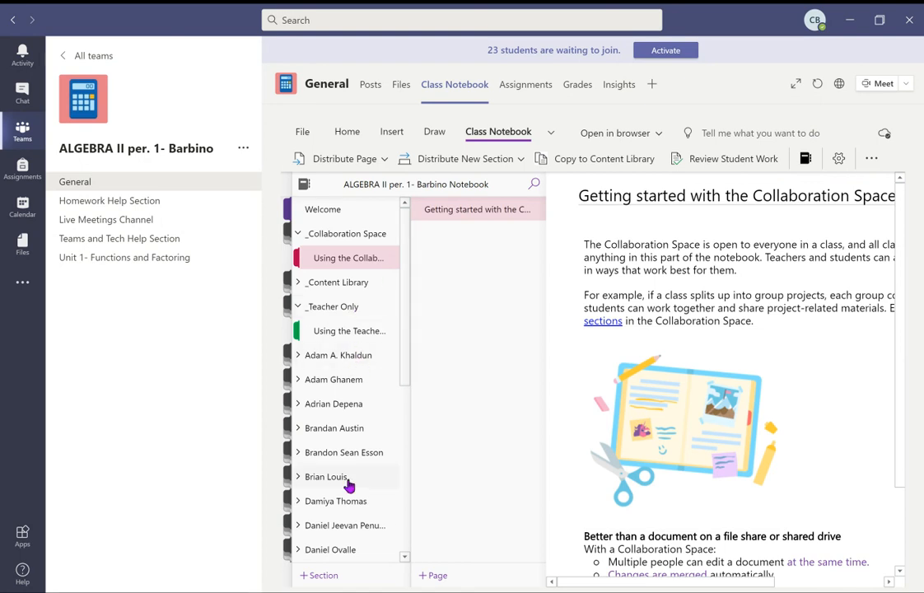
Check the Unit 1 section group and its sections in the first two students' notebooks
left_click(365, 360)
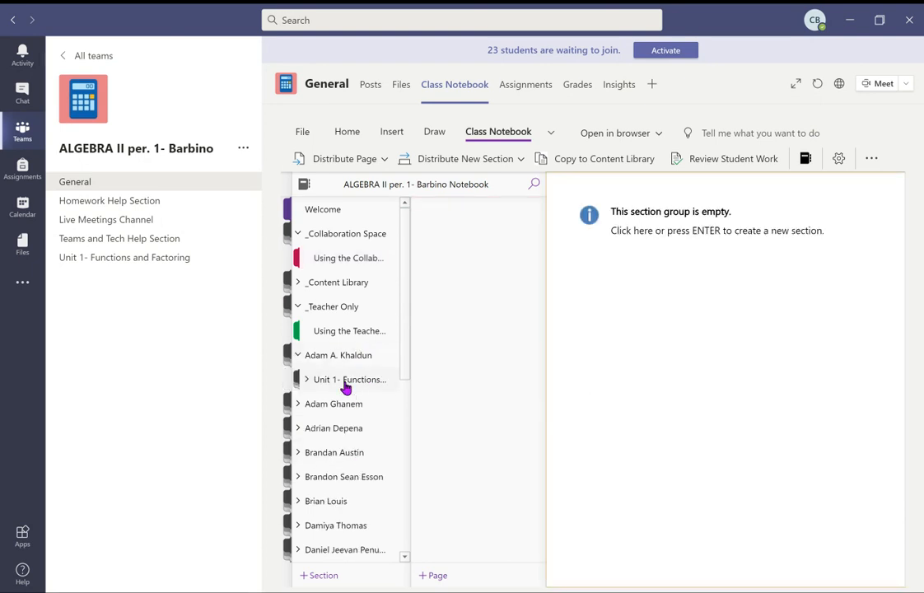
left_click(341, 383)
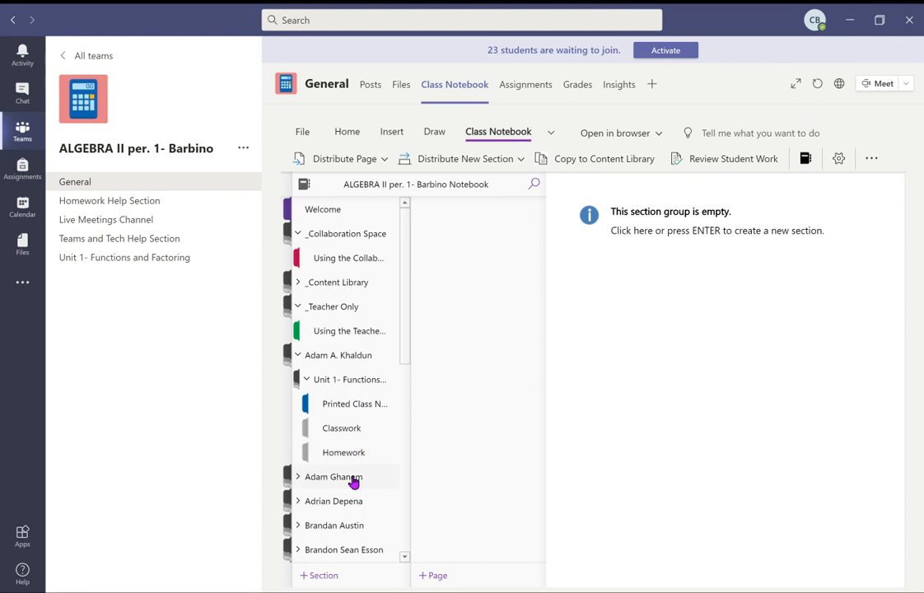
left_click(354, 480)
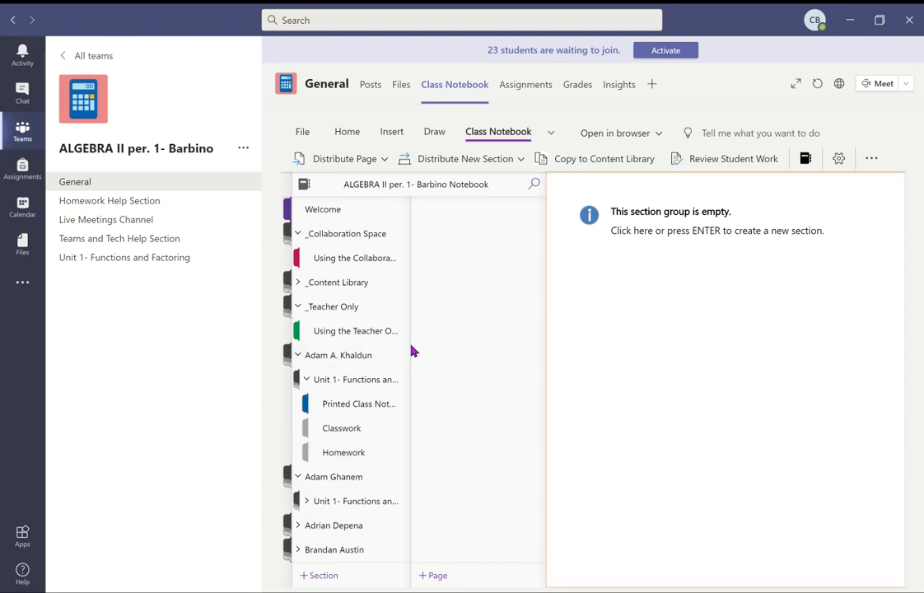
left_click(343, 503)
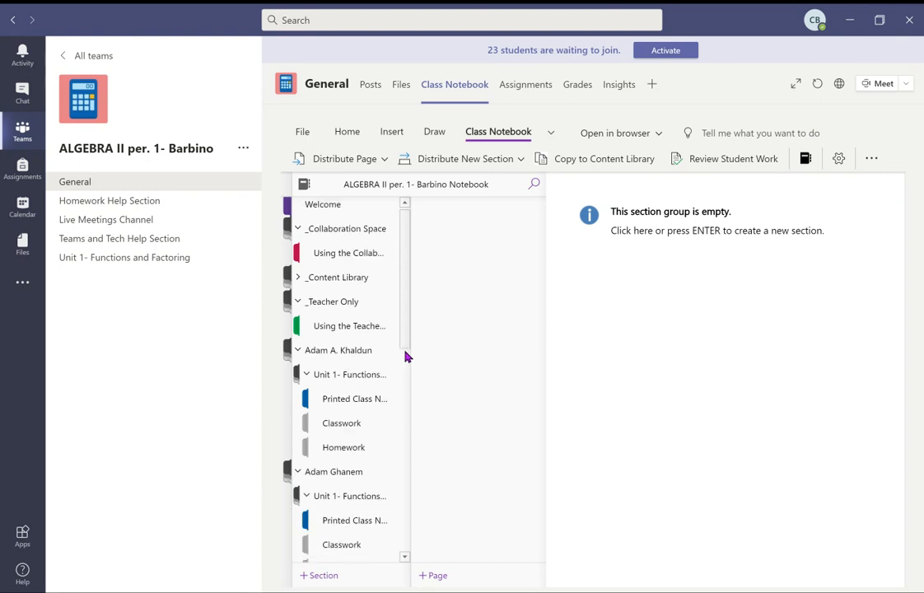
left_click_drag(407, 355, 406, 385)
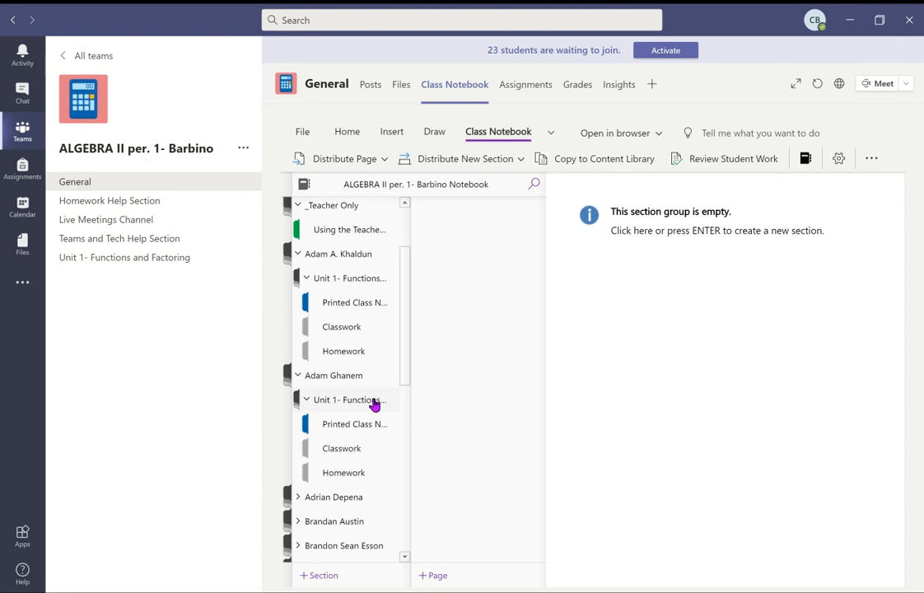